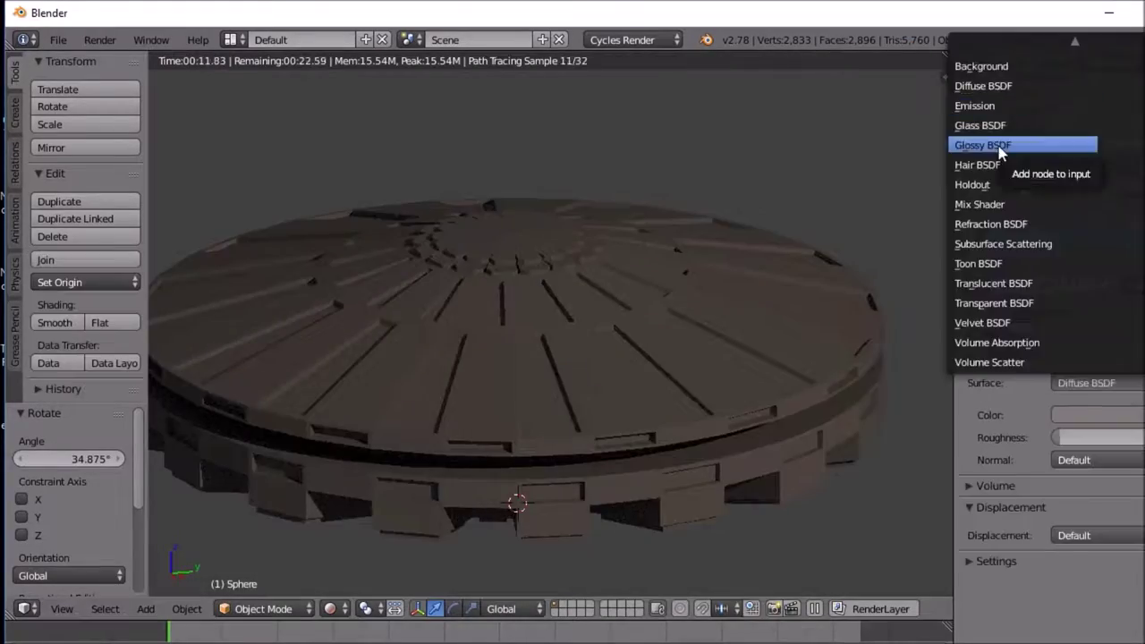
# Step: Give the ship material a Glossy BSDF surface
pyautogui.click(982, 145)
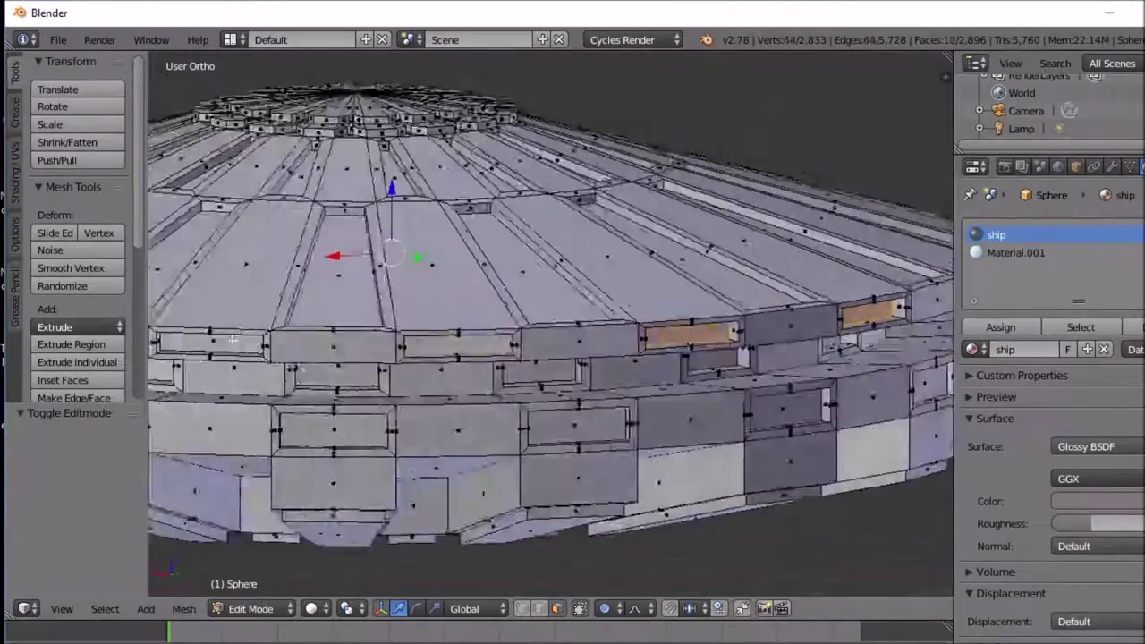
# Step: Choose the glowing surface shader and rename the new emission material for the outside and inside lights
pyautogui.click(1085, 446)
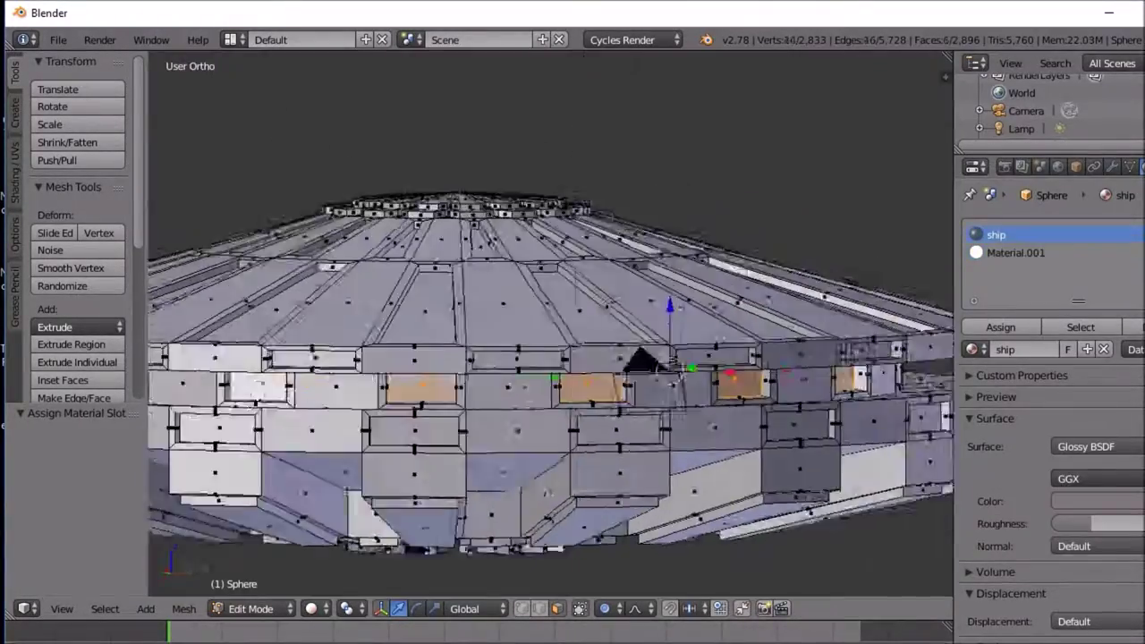
pyautogui.click(1011, 254)
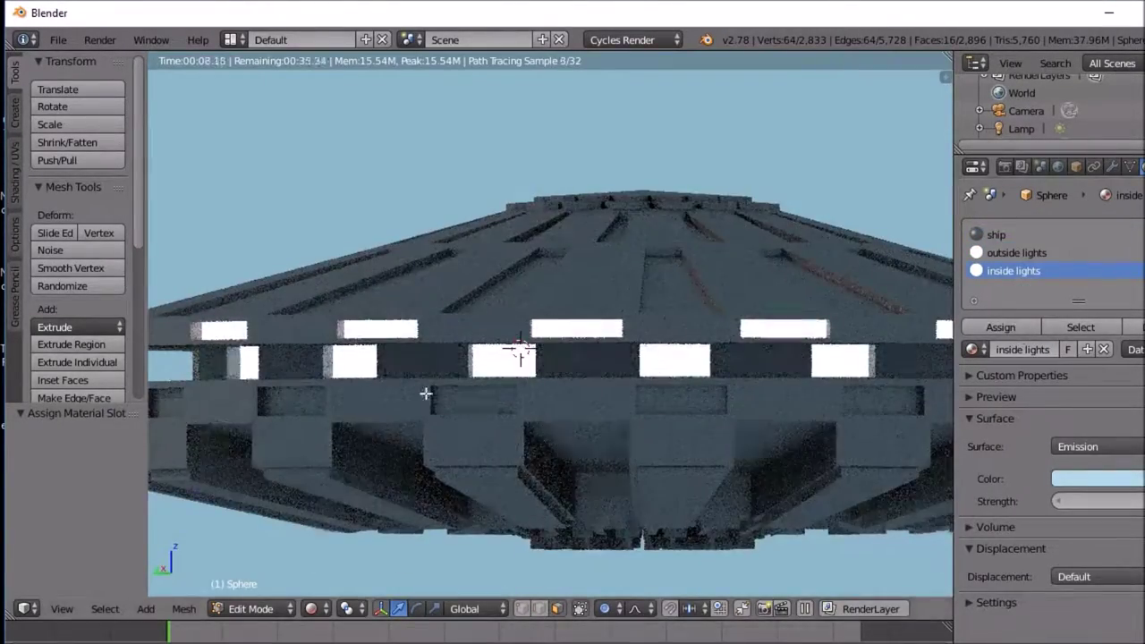
pyautogui.hotkey('shift', 'z')
pyautogui.doubleClick(1013, 271)
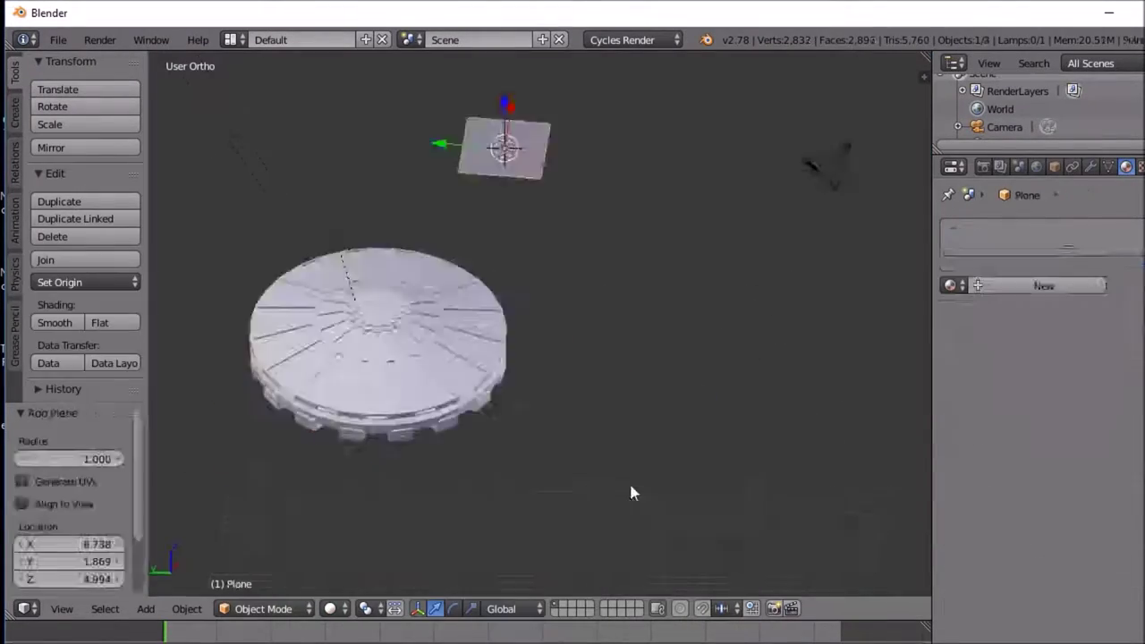
# Step: In Edit Mode, extrude the plane's selected faces and proportionally scale them into a first mesa
pyautogui.press('Tab')
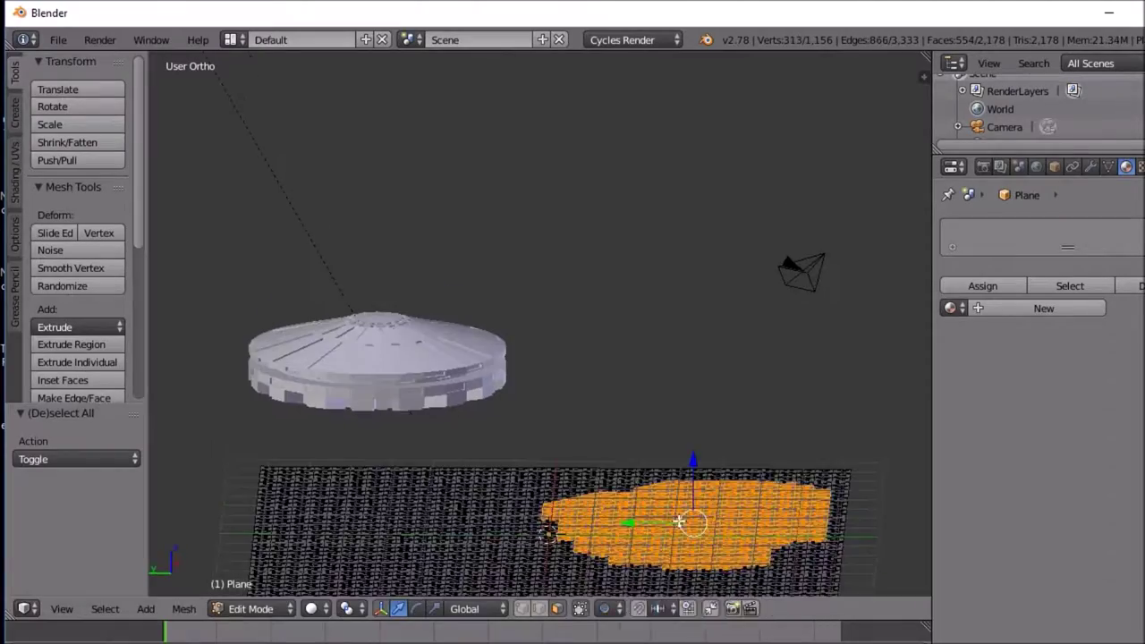
pyautogui.click(670, 452)
pyautogui.moveTo(707, 434); pyautogui.dragTo(738, 373, button='middle')
pyautogui.press('s')
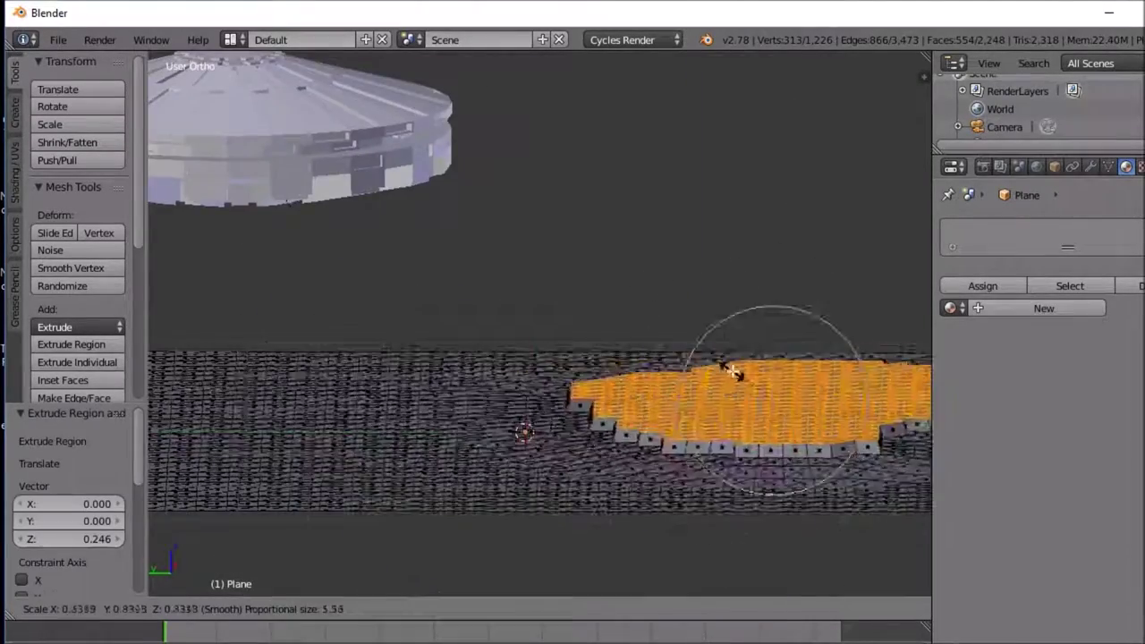
pyautogui.click(740, 345)
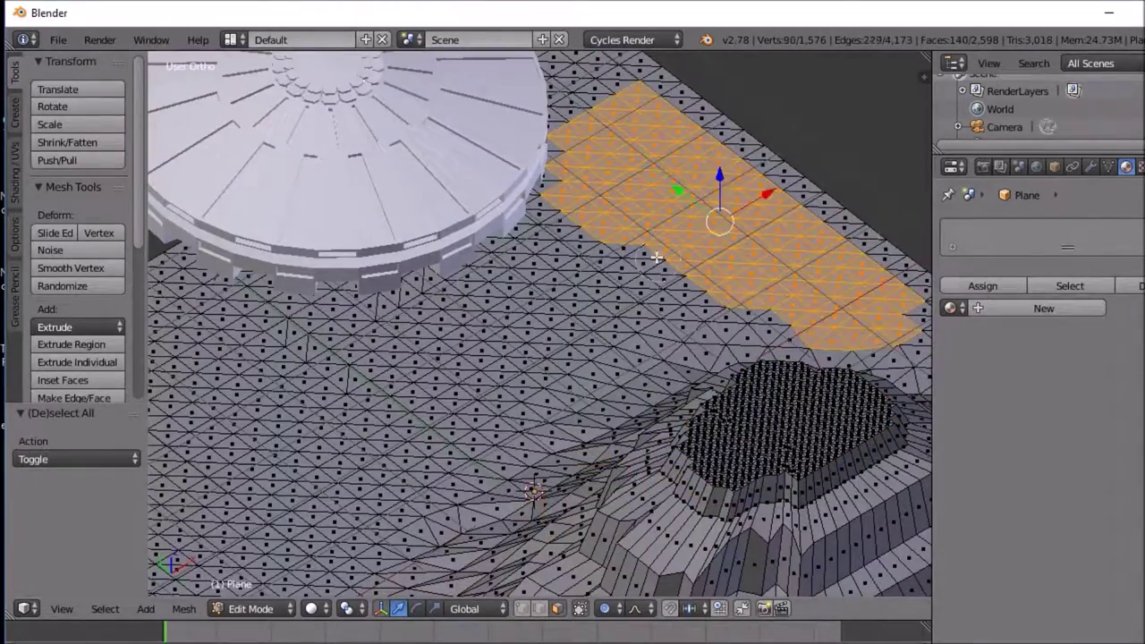
# Step: Extrude another patch of faces upward into a second mesa hill
pyautogui.moveTo(656, 257); pyautogui.dragTo(590, 430, button='middle')
pyautogui.press('e')
pyautogui.click(596, 424)
pyautogui.scroll(1, 558, 483)
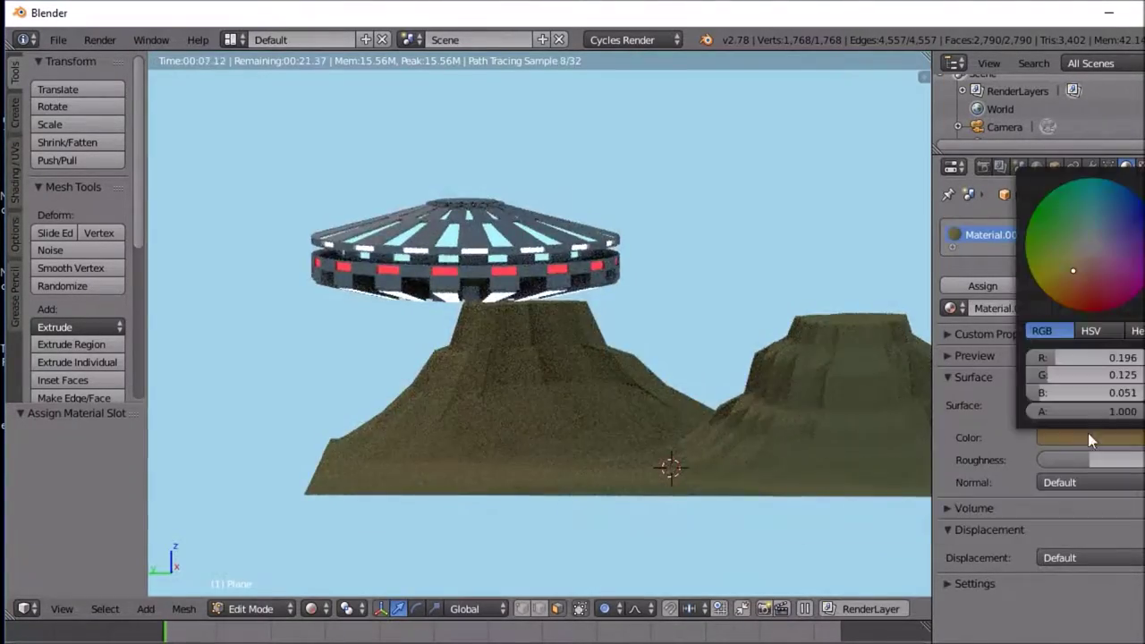
# Step: In top view, shift the terrain along the X axis, then enter Edit Mode on the second plane
pyautogui.press('KP_7')
pyautogui.press('g')
pyautogui.press('x')
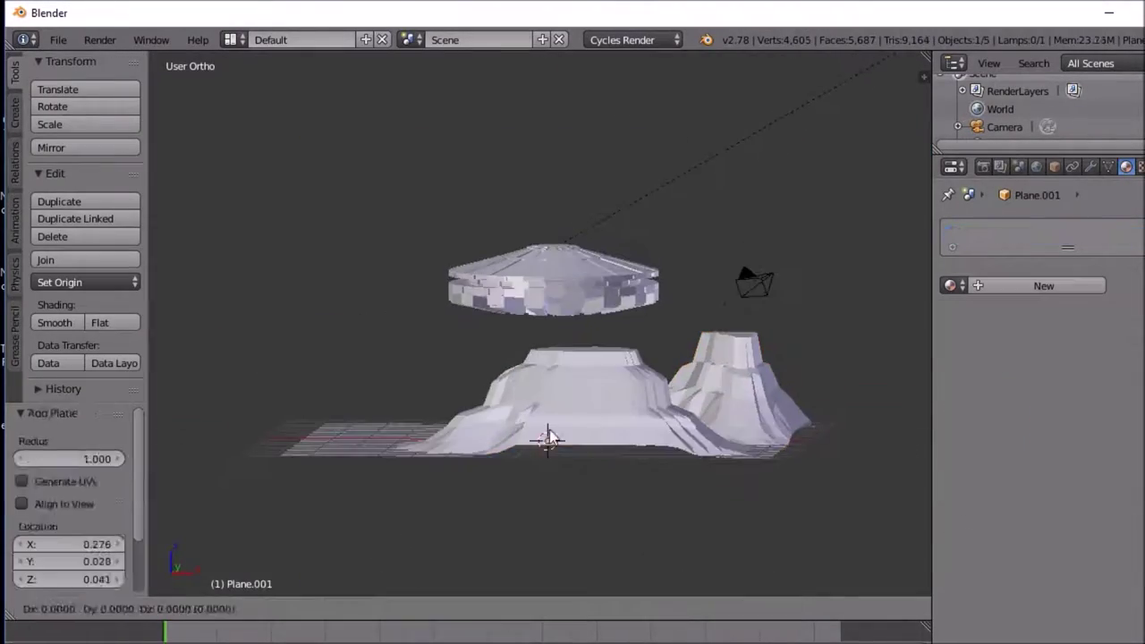
pyautogui.press('Tab')
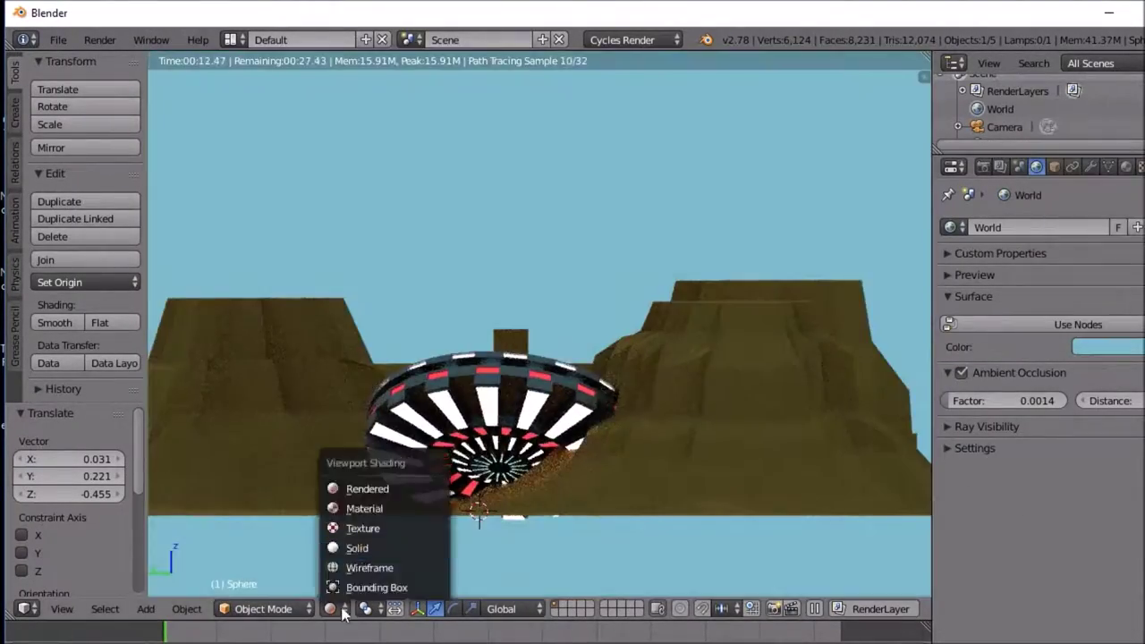
# Step: Search for the Cell Fracture command to shatter the saucer
pyautogui.press('space')
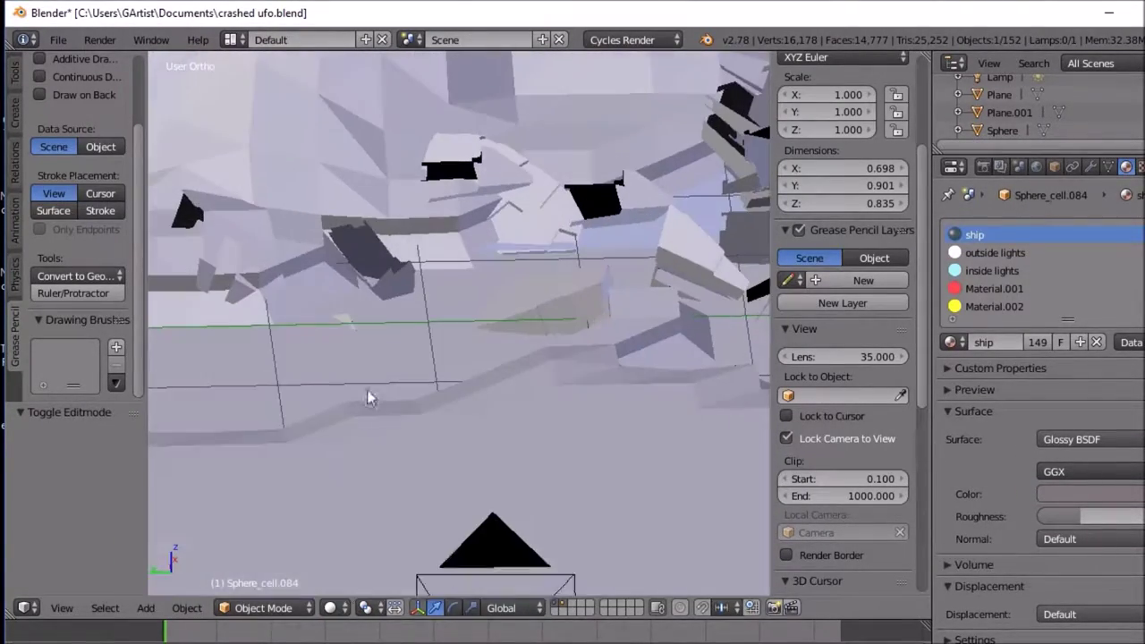
# Step: Add a cube for debris and move it into place at the crash site
pyautogui.hotkey('shift', 'a')
pyautogui.click(358, 380)
pyautogui.press('g')
pyautogui.click(458, 211)
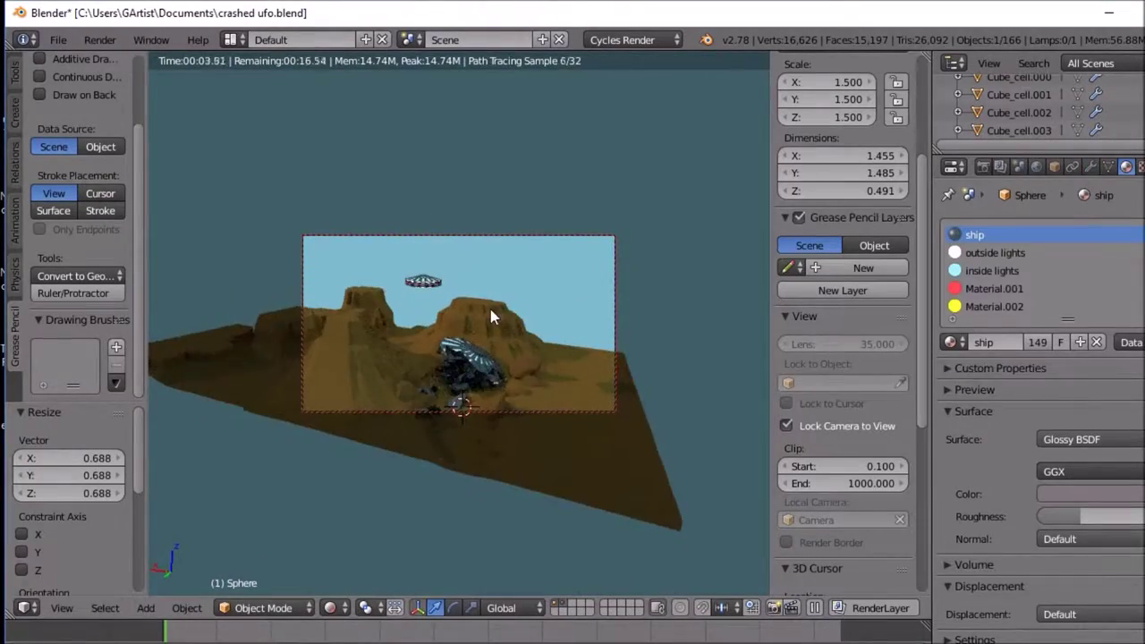
# Step: Fit the camera frame and browse the Render properties to the feature set options
pyautogui.press('Home')
pyautogui.scroll(-3, 522, 431)
pyautogui.click(982, 166)
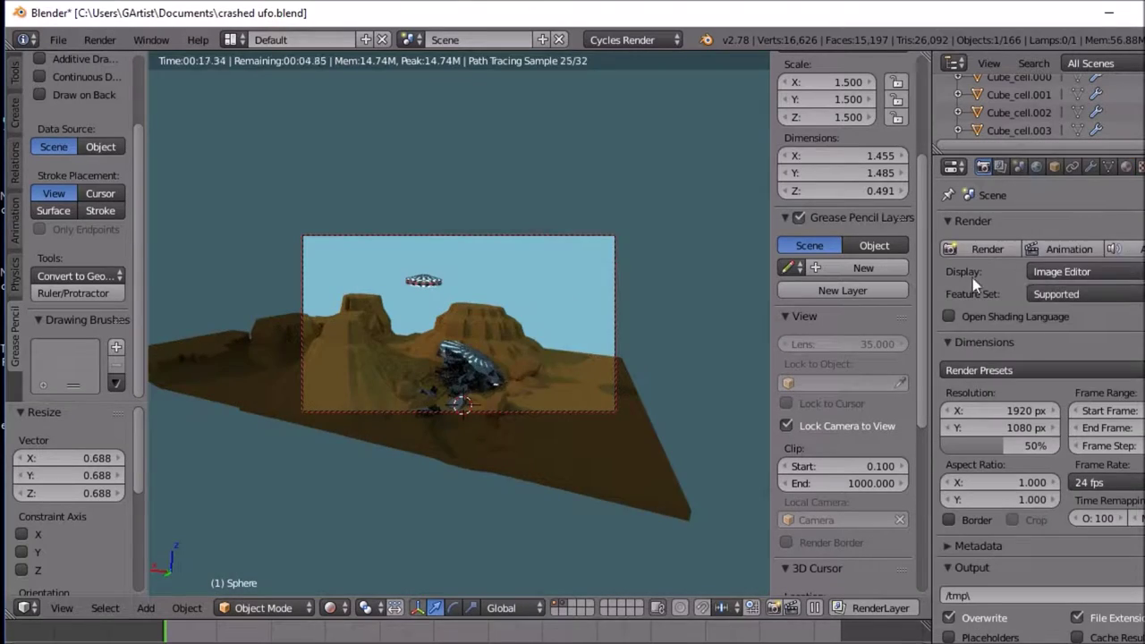
pyautogui.scroll(-5, 974, 313)
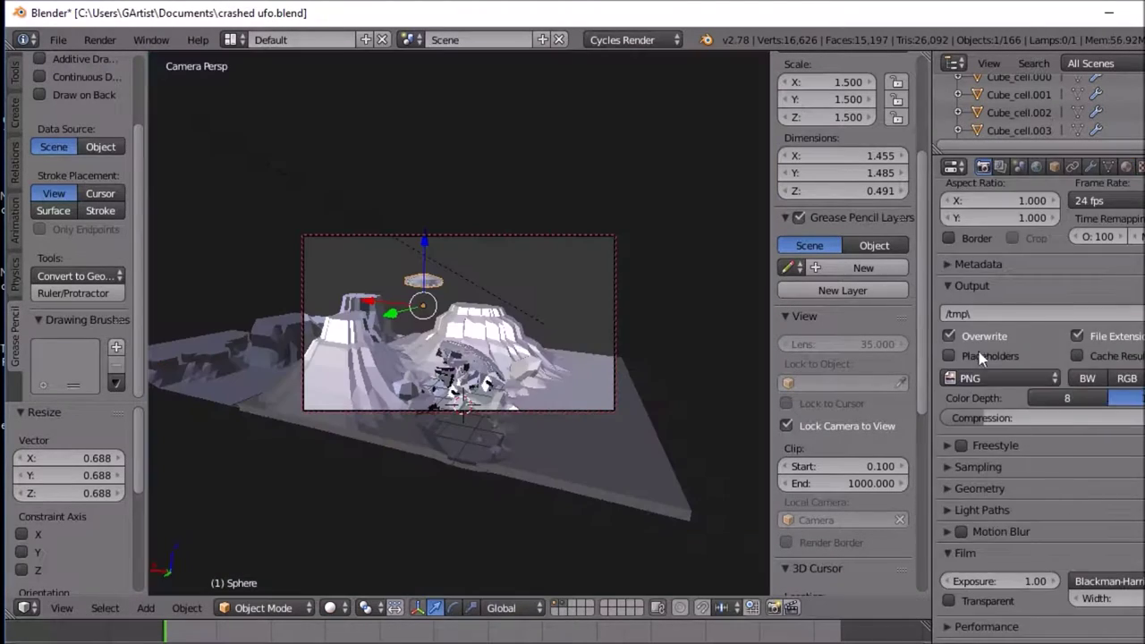
pyautogui.scroll(5, 978, 351)
pyautogui.scroll(-6, 1056, 563)
pyautogui.scroll(4, 1040, 592)
pyautogui.click(1018, 167)
pyautogui.click(983, 166)
pyautogui.scroll(5, 1035, 509)
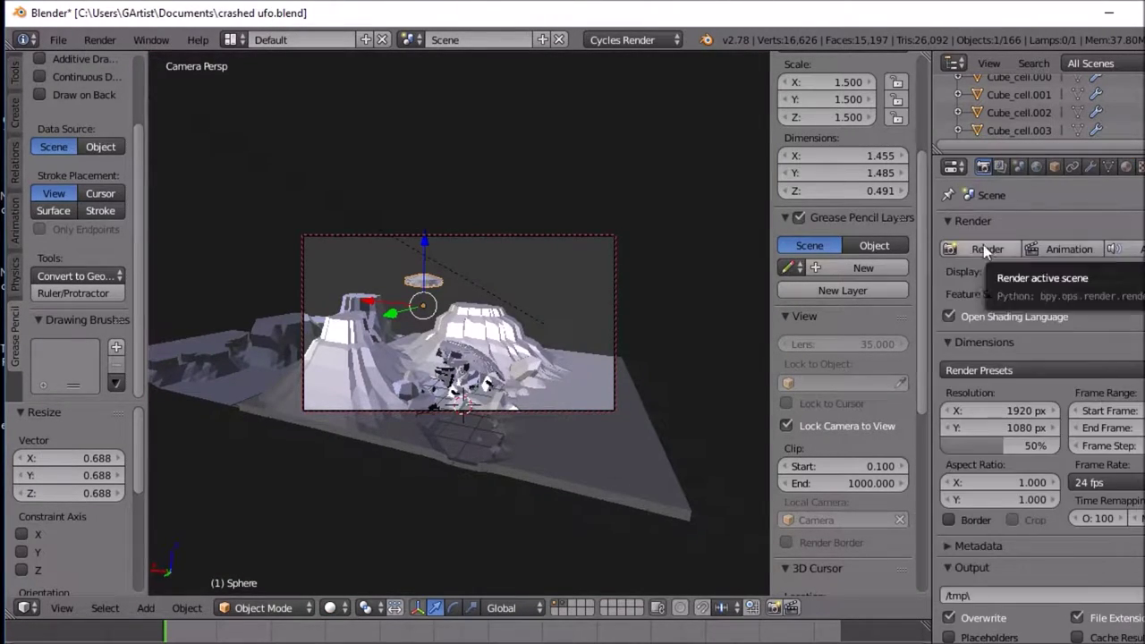
pyautogui.scroll(-4, 983, 268)
pyautogui.scroll(-5, 987, 555)
pyautogui.scroll(8, 987, 582)
pyautogui.click(1116, 294)
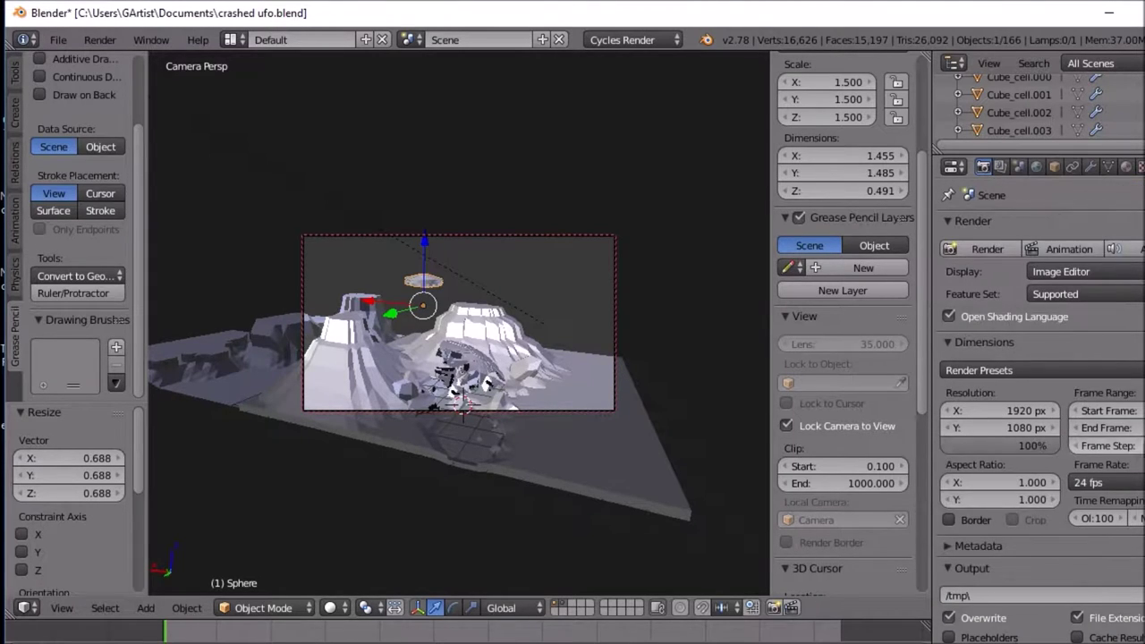
# Step: Select a GPU compute device in System preferences, restore the 3D View, and render the camera view
pyautogui.click(27, 608)
pyautogui.click(53, 364)
pyautogui.click(712, 68)
pyautogui.click(841, 68)
pyautogui.click(198, 444)
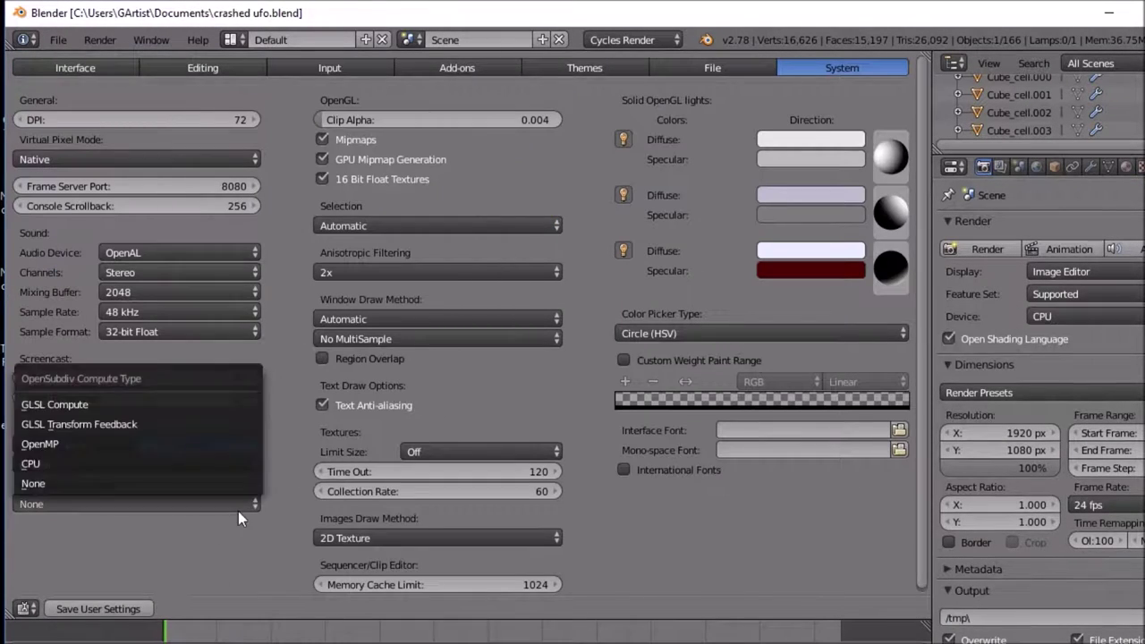
pyautogui.click(27, 608)
pyautogui.click(53, 595)
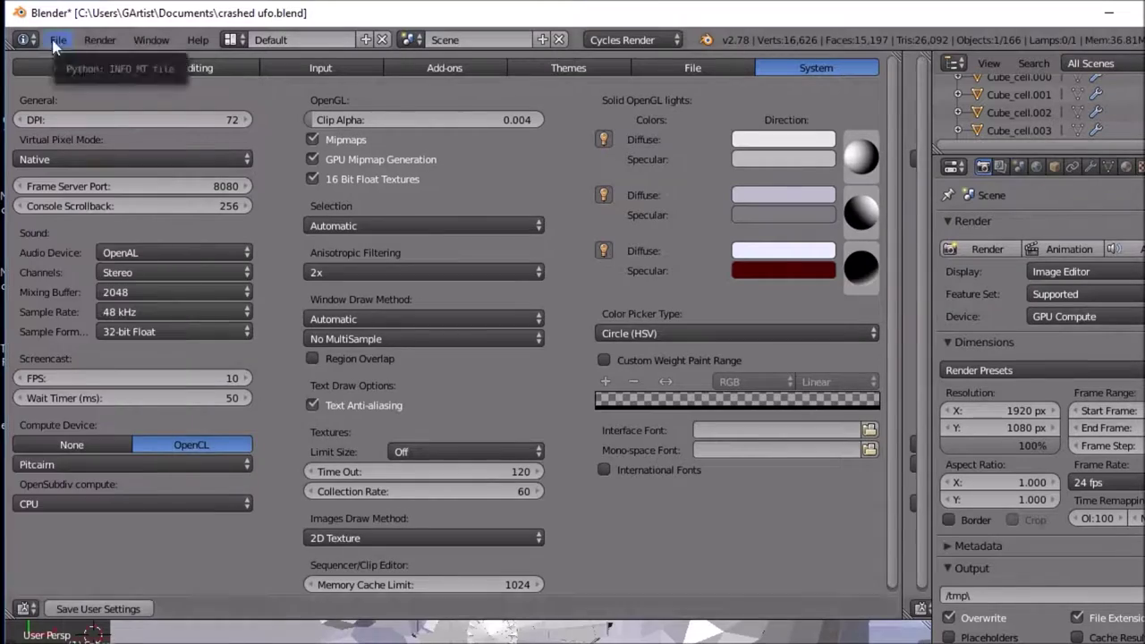
pyautogui.press('KP_0')
pyautogui.press('F12')
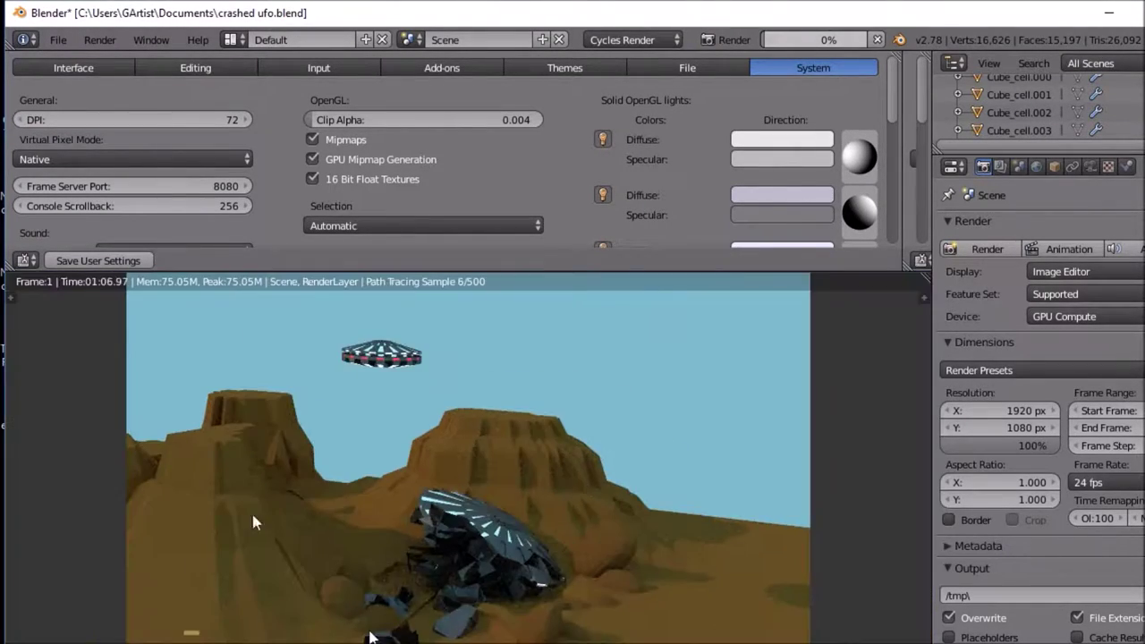
# Step: Re-render from the camera, then return the render area to a 3D View with Rendered shading
pyautogui.press('KP_0')
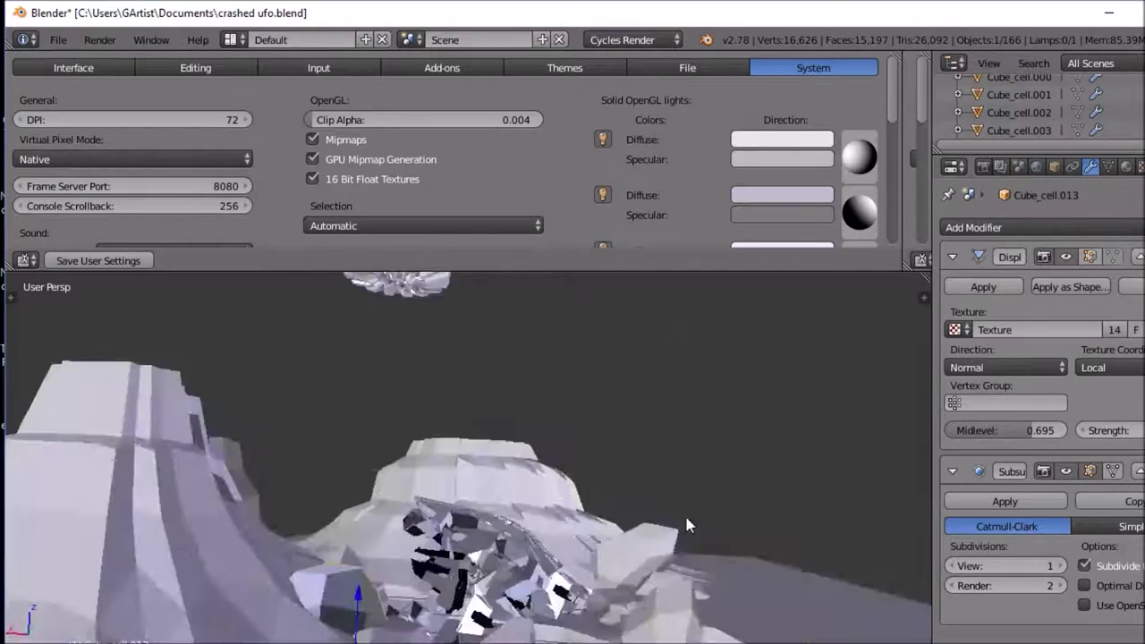
pyautogui.press('F12')
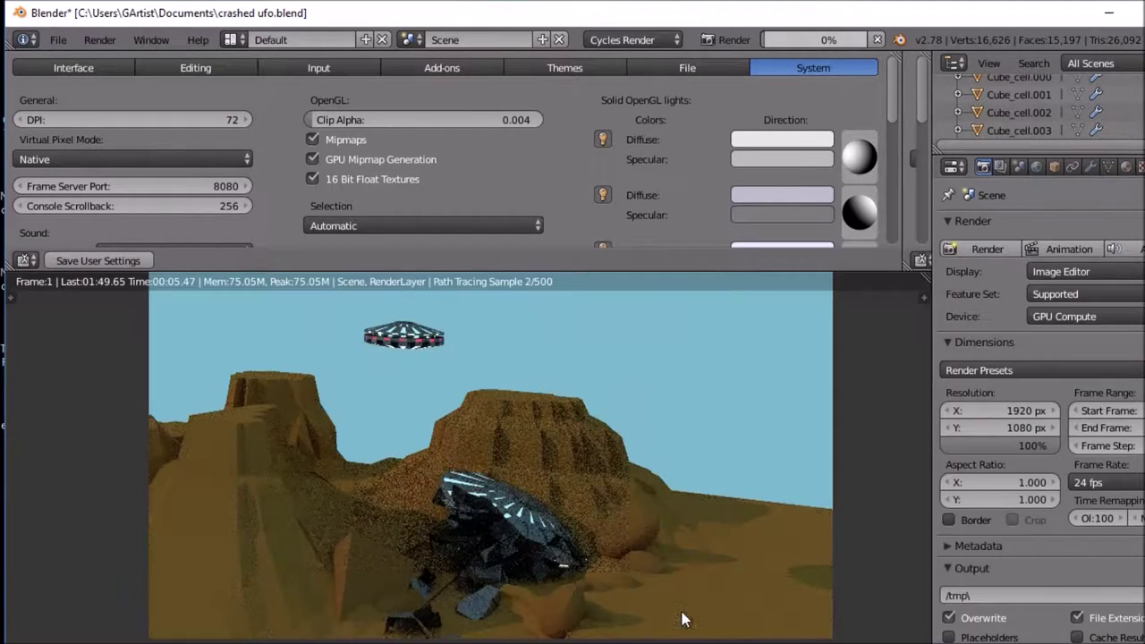
pyautogui.click(18, 640)
pyautogui.click(54, 636)
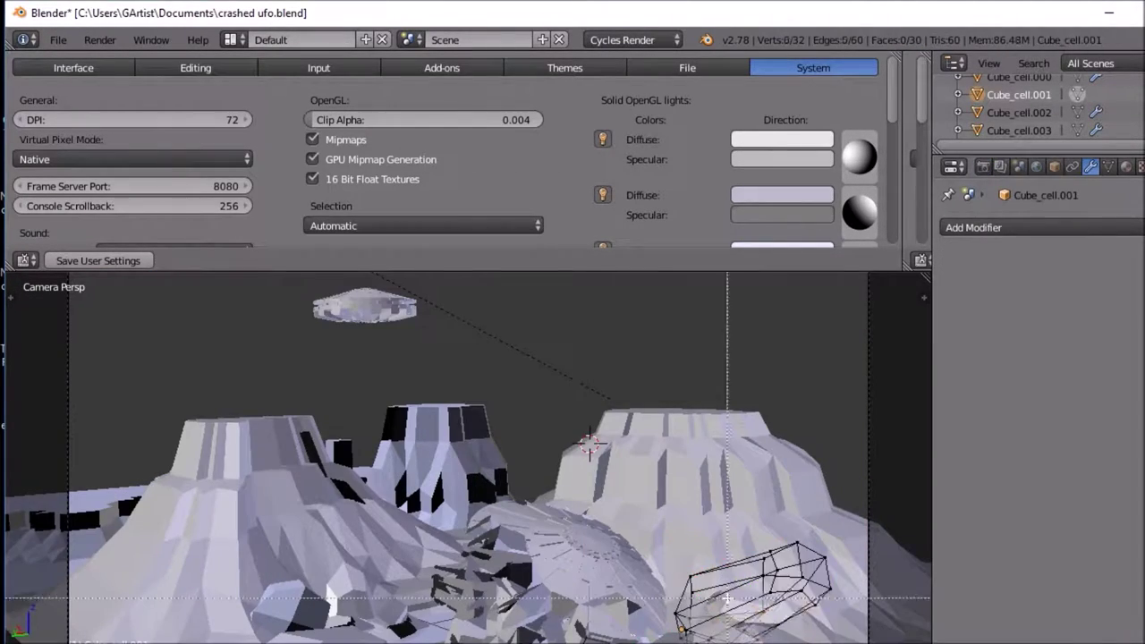
pyautogui.hotkey('shift', 'z')
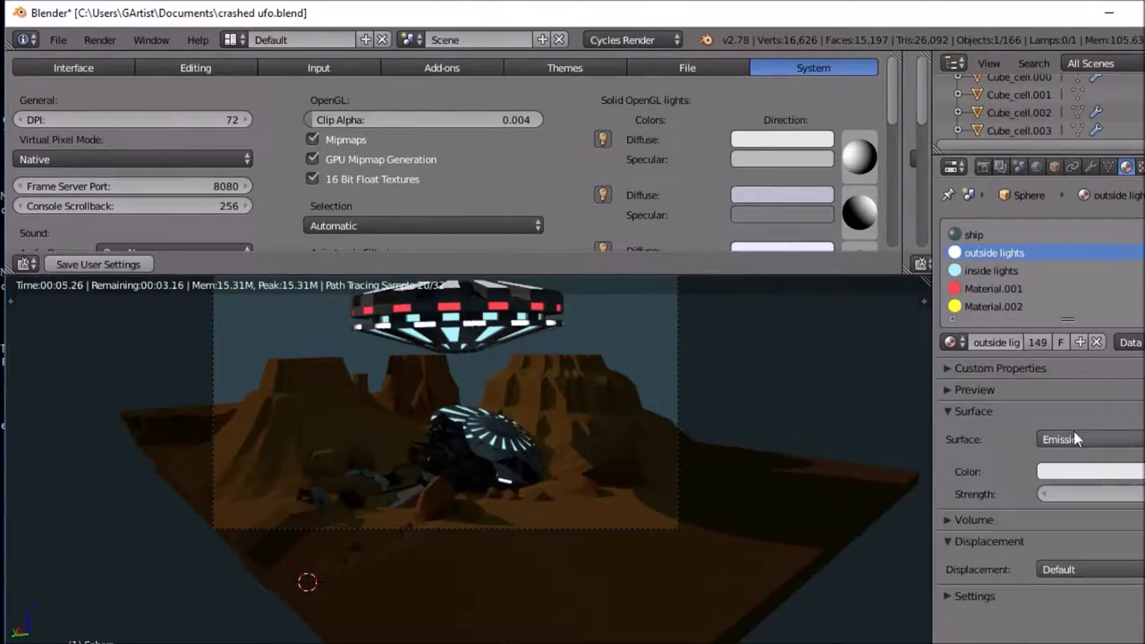
# Step: Select the red Material.001 light material and orbit toward the hovering UFO
pyautogui.click(993, 288)
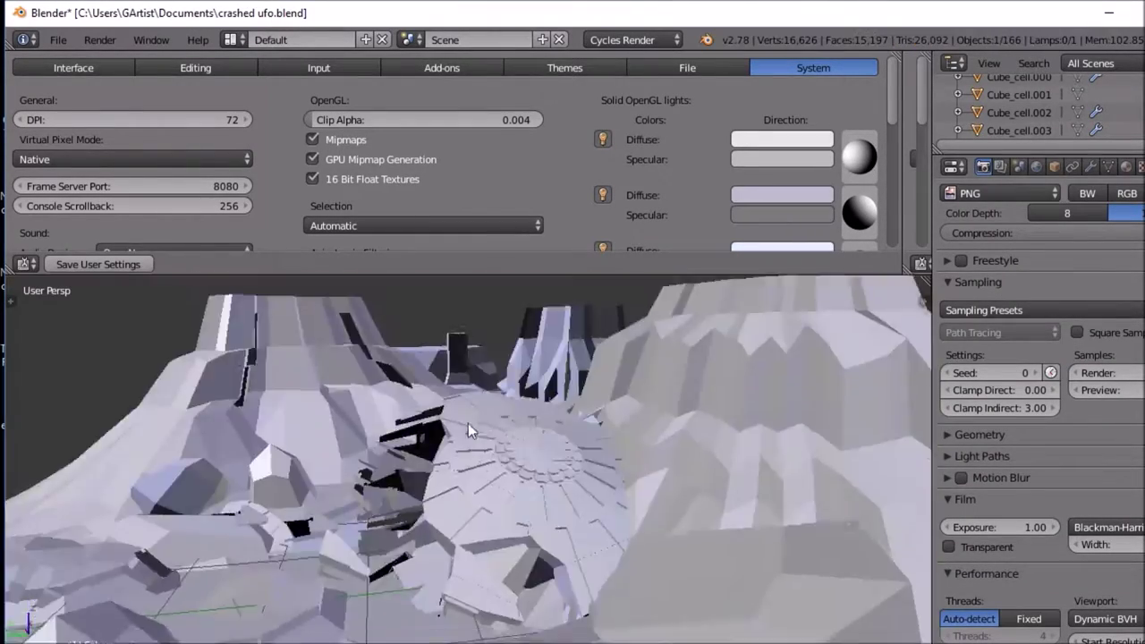
pyautogui.moveTo(468, 423); pyautogui.dragTo(669, 327, button='middle')
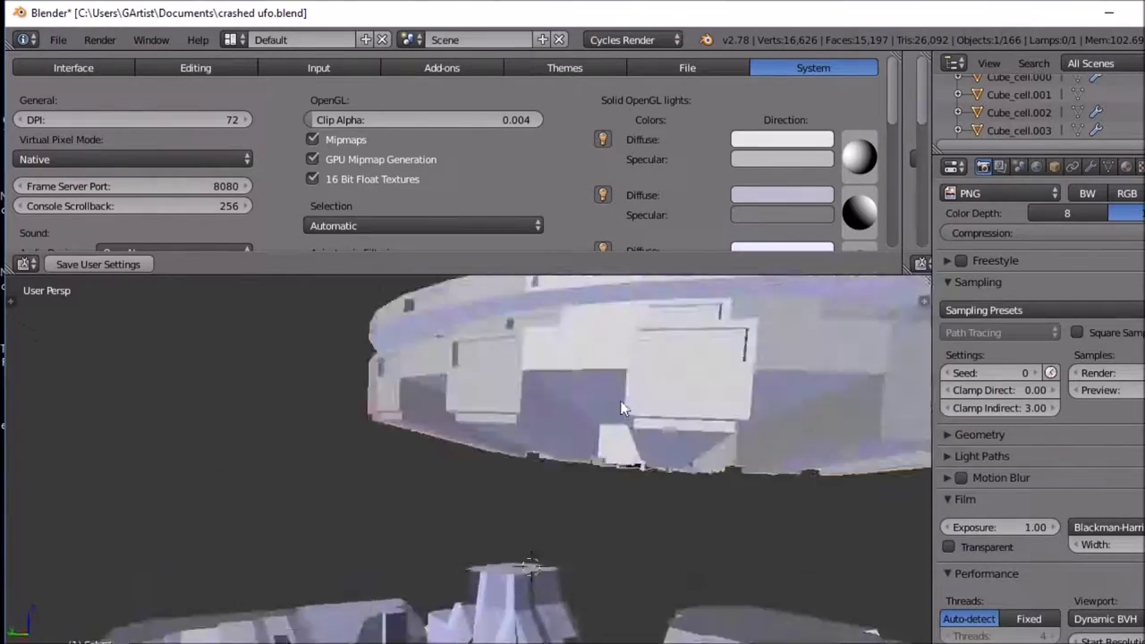
pyautogui.hotkey('shift', 'a')
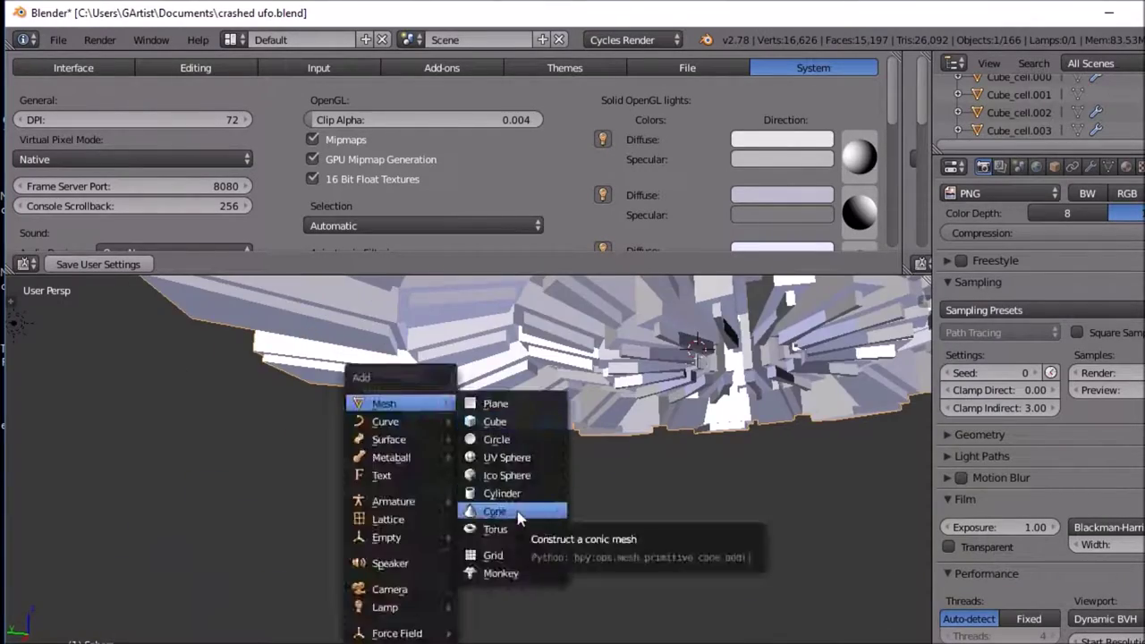
# Step: Add a cone scaled into a beam under the UFO, shaded with Translucent BSDF through an Add Shader
pyautogui.click(485, 509)
pyautogui.press('s')
pyautogui.click(590, 489)
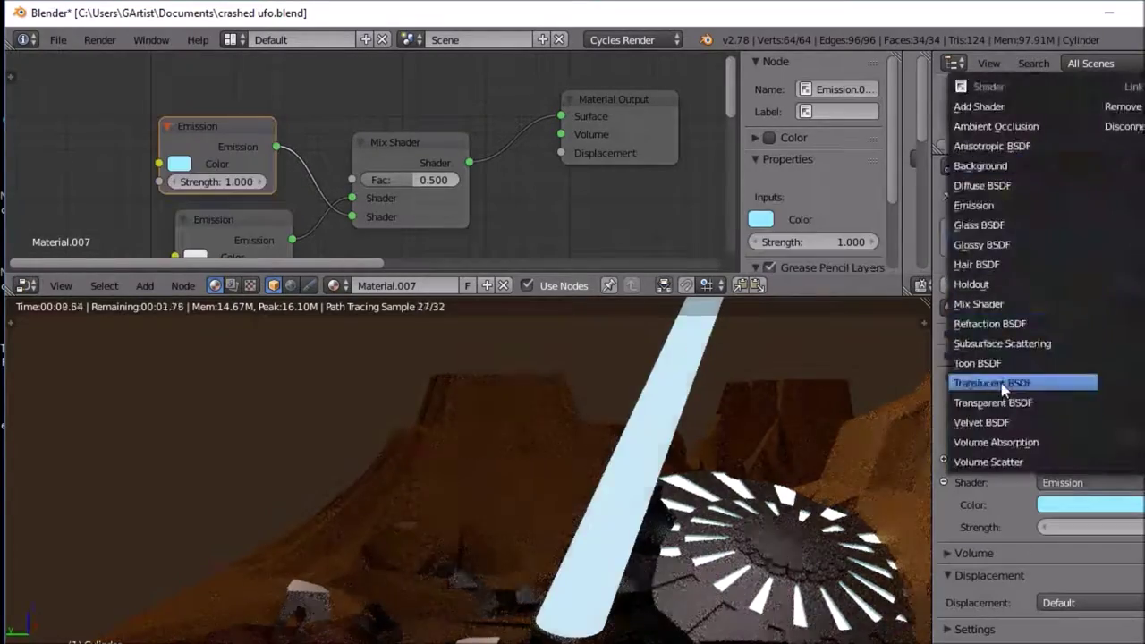
pyautogui.click(1000, 383)
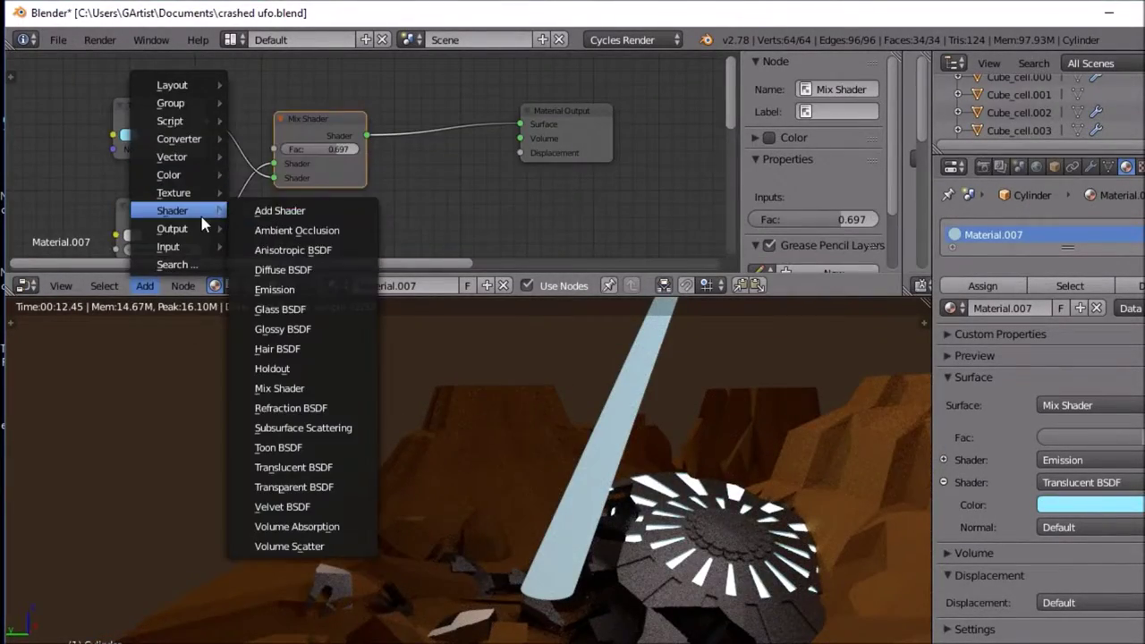
pyautogui.click(256, 248)
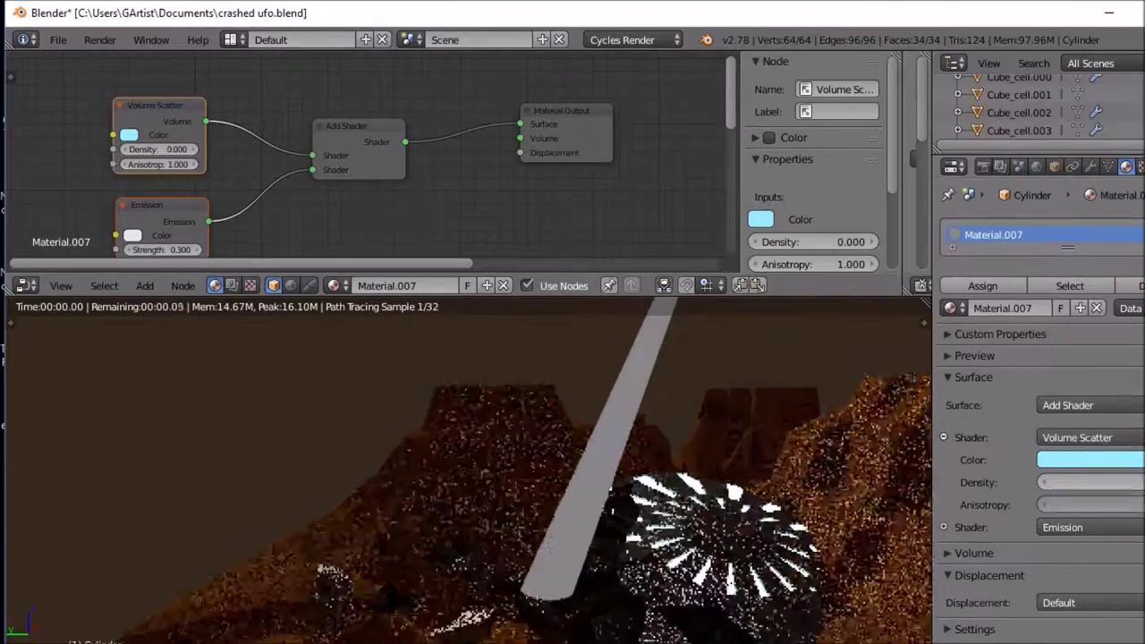
# Step: Leave Edit Mode, nudge the hovering UFO slightly left, and render the final image
pyautogui.scroll(-3, 549, 340)
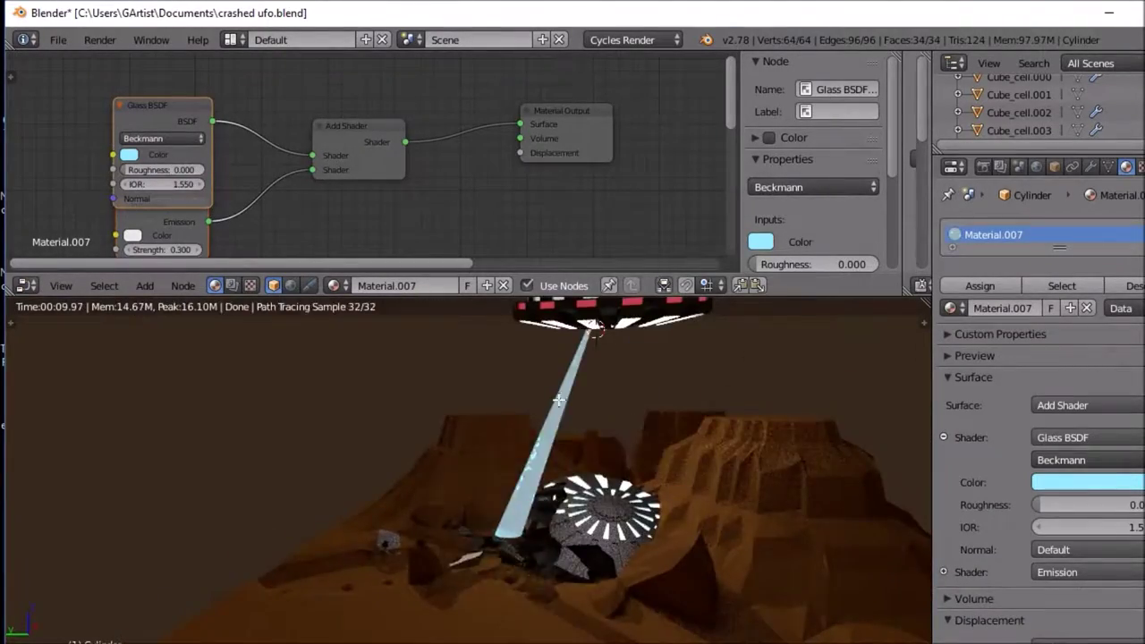
pyautogui.scroll(-2, 550, 340)
pyautogui.press('Tab')
pyautogui.rightClick(550, 340)
pyautogui.press('g')
pyautogui.press('F12')
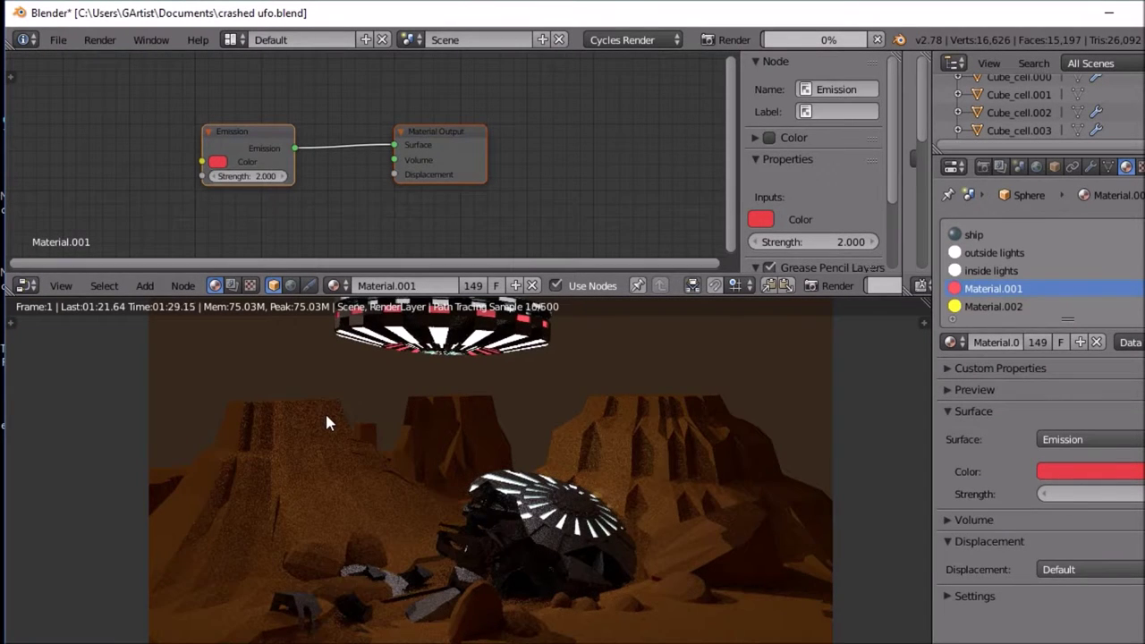
# Step: Zoom out of the render in the Image Editor and show the Render properties
pyautogui.scroll(-1, 326, 422)
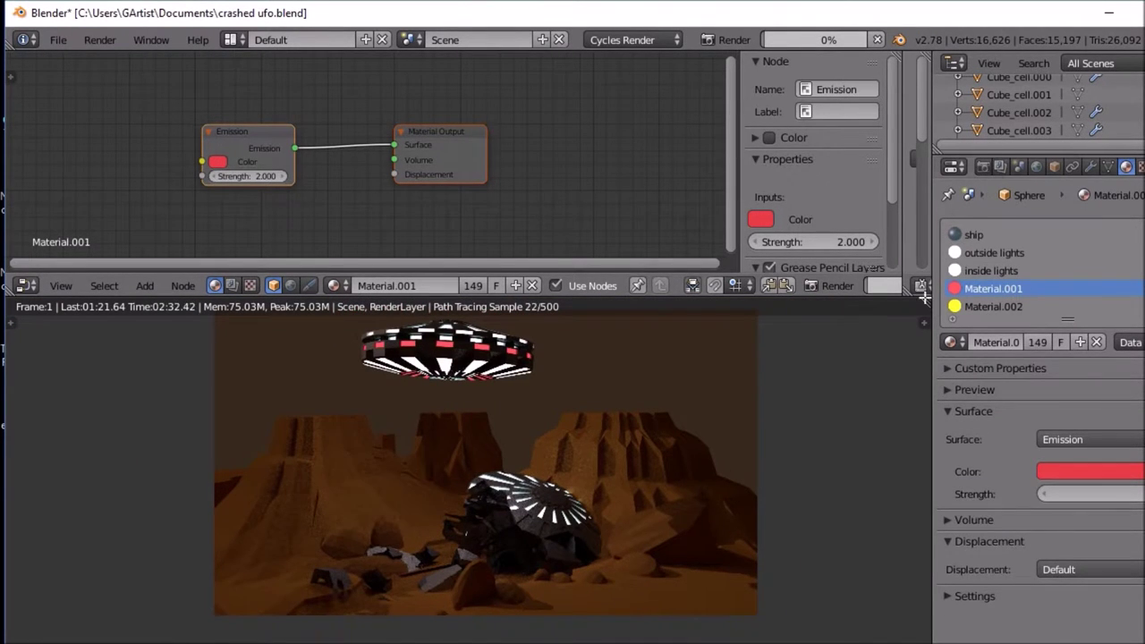
pyautogui.click(982, 167)
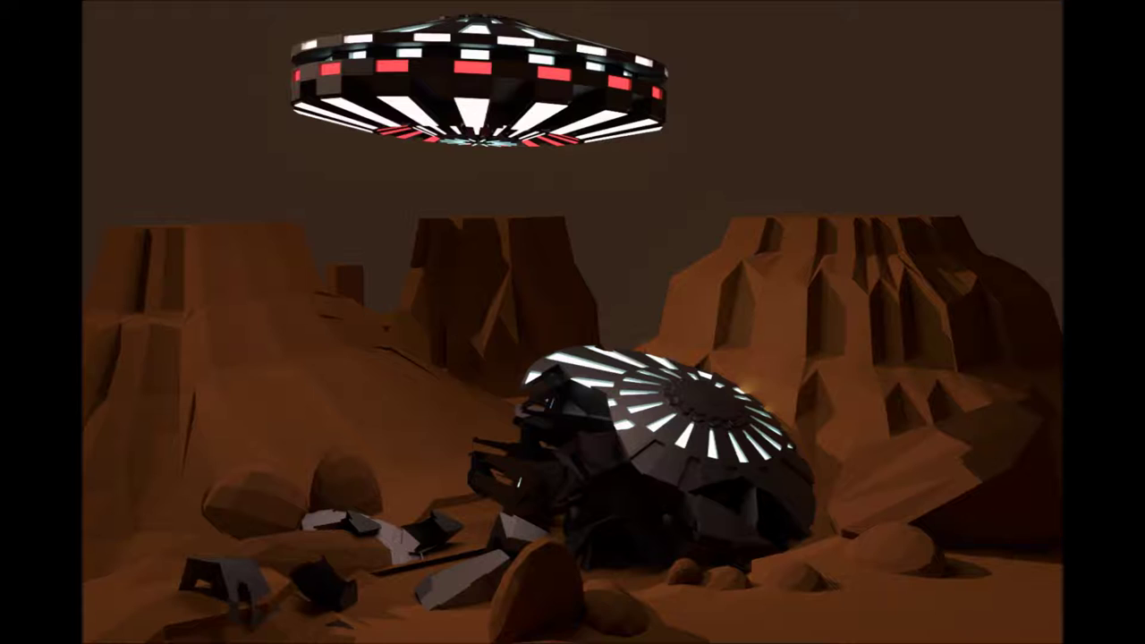